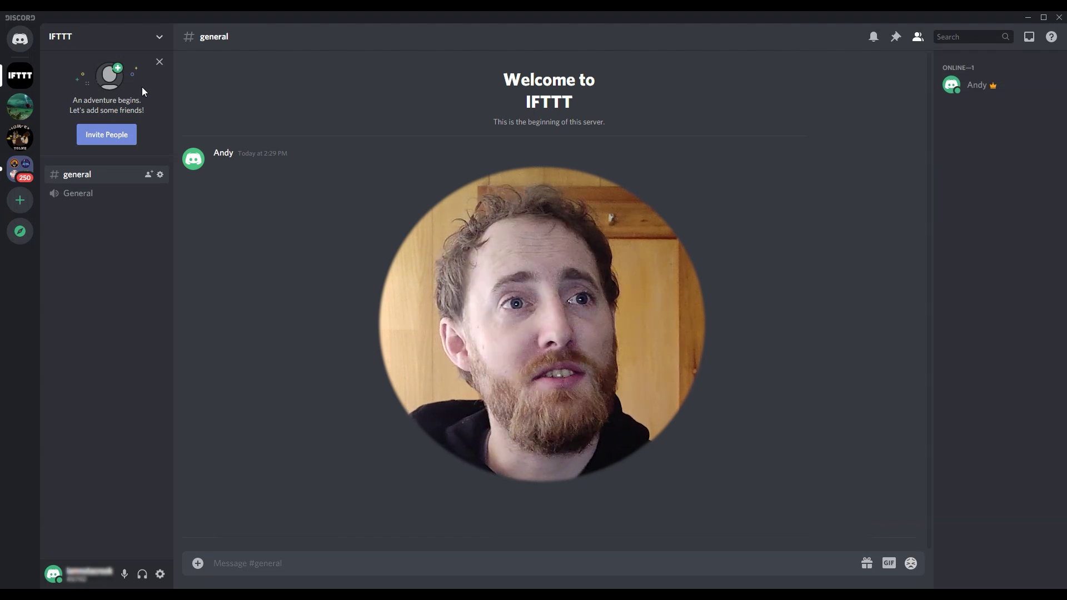
# - Open the IFTTT server's Integrations settings page through Server Settings
pyautogui.rightClick(28, 78)
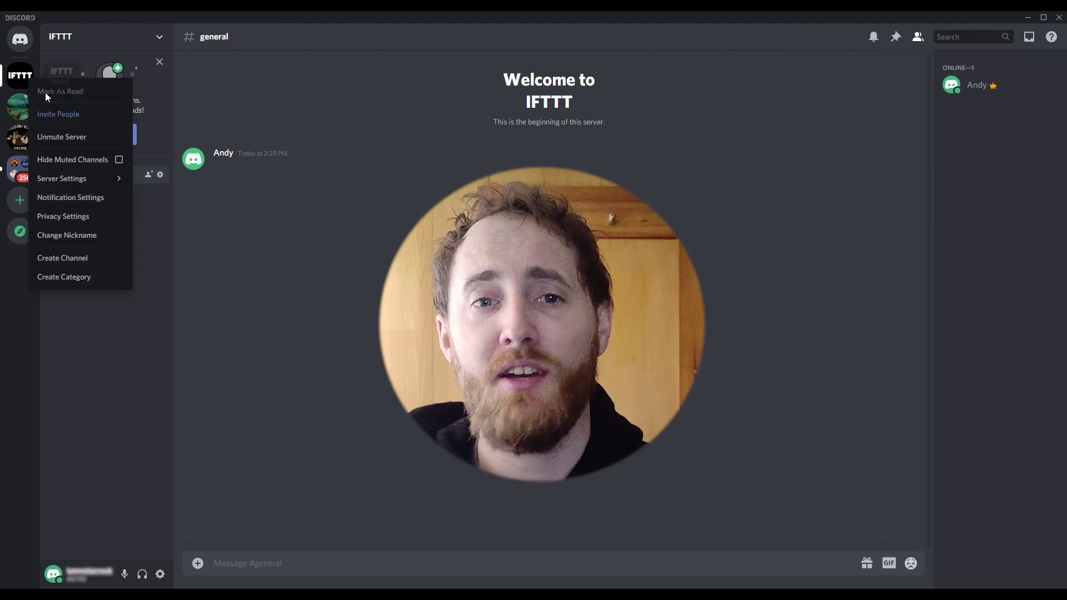
pyautogui.moveTo(89, 182)
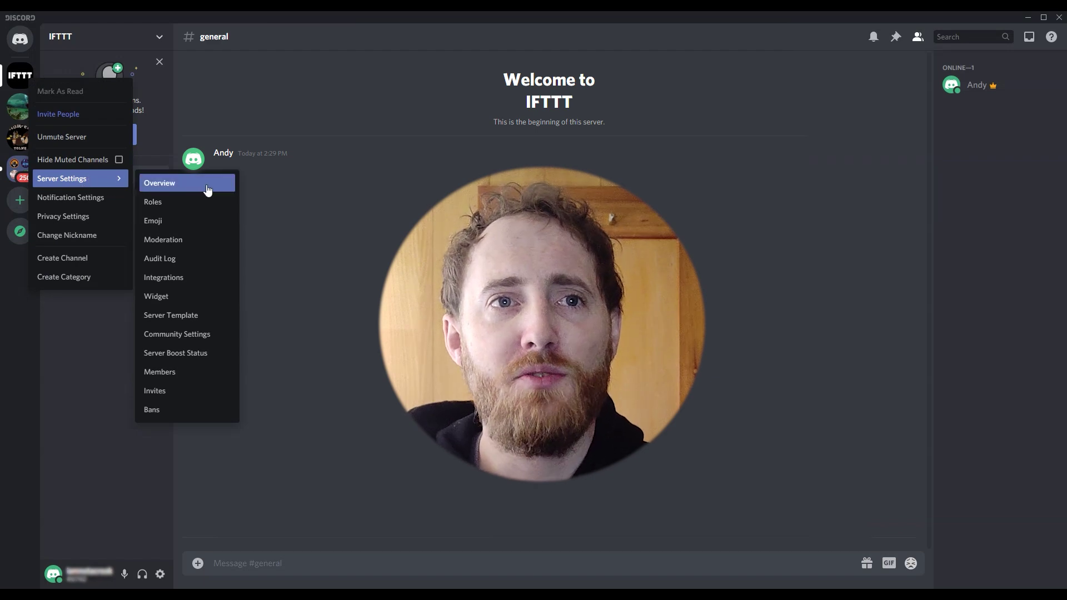
pyautogui.click(226, 277)
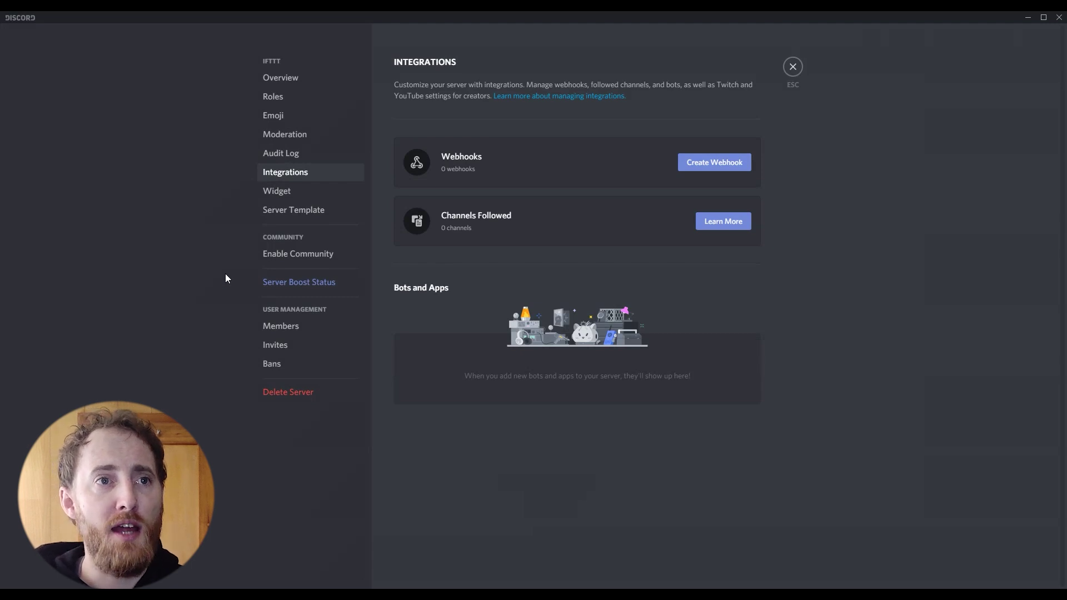
# - Create a new webhook for the IFTTT server, posting to #general
pyautogui.click(735, 173)
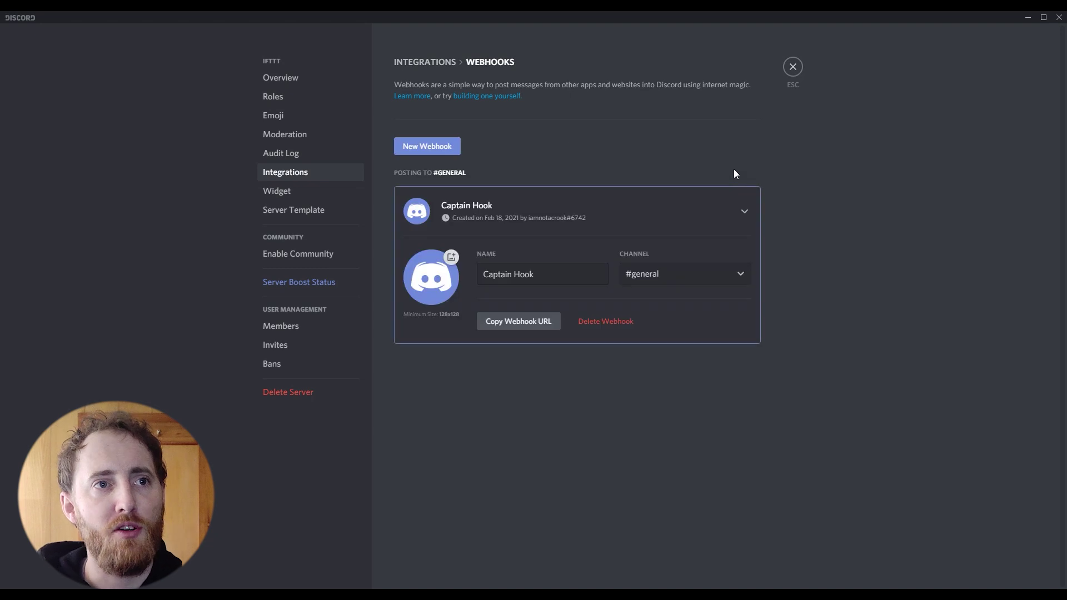
# - Set the webhook's avatar to the ifttt.PNG logo image
pyautogui.click(439, 299)
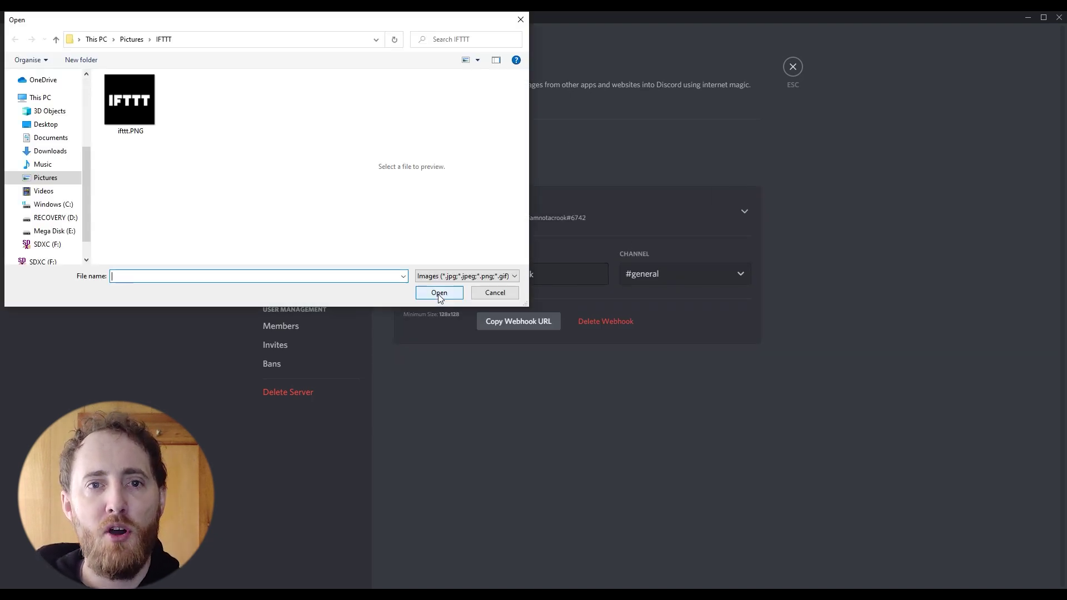
pyautogui.click(138, 110)
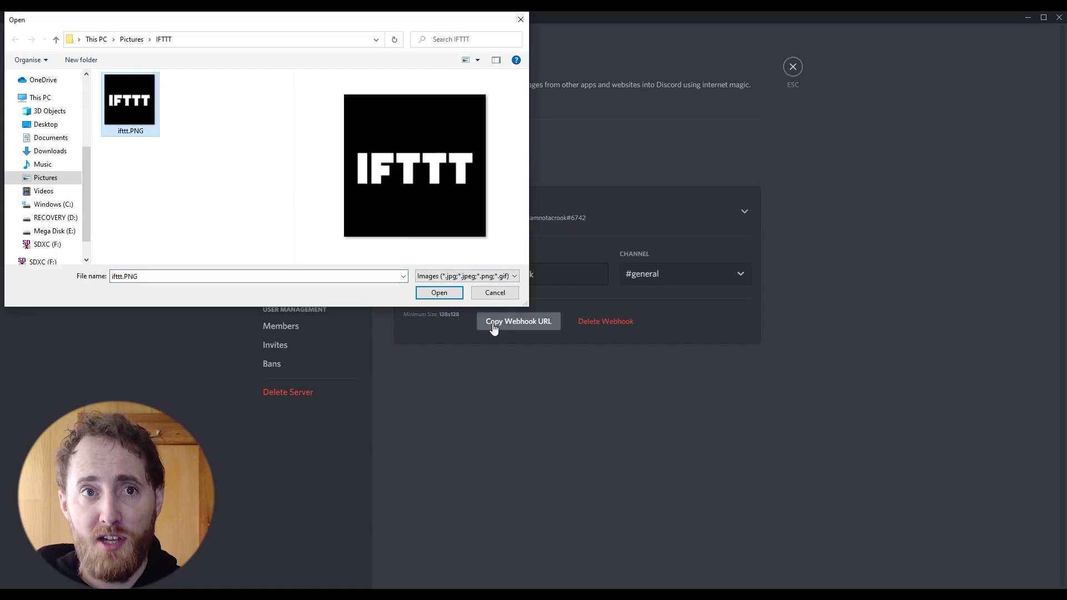
pyautogui.click(445, 294)
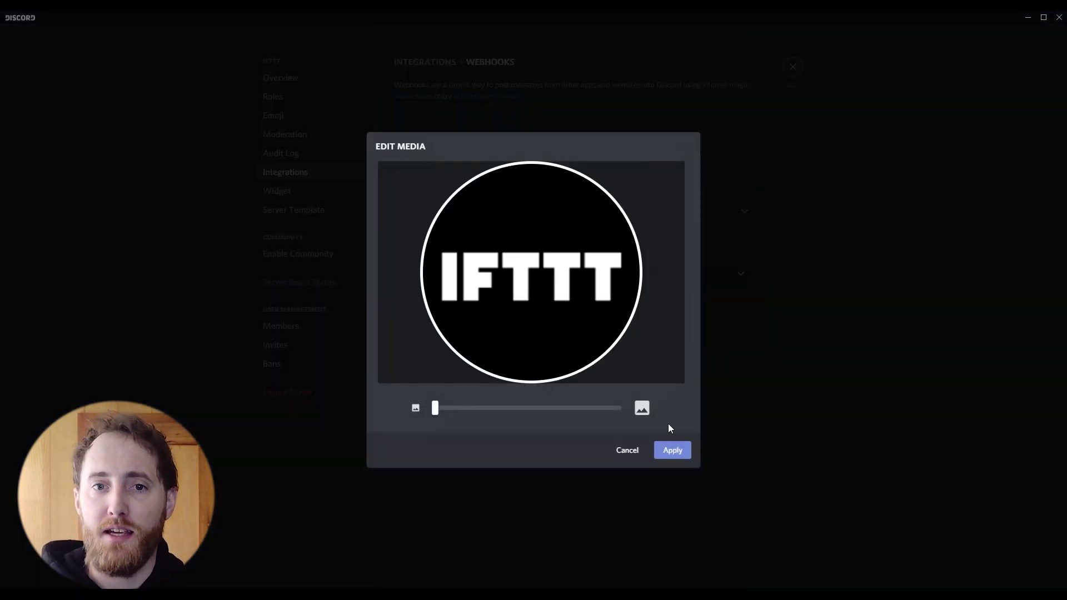
pyautogui.click(672, 451)
# - Rename the webhook to 'Biff McIFTTT', save it, and copy its webhook URL
pyautogui.tripleClick(552, 270)
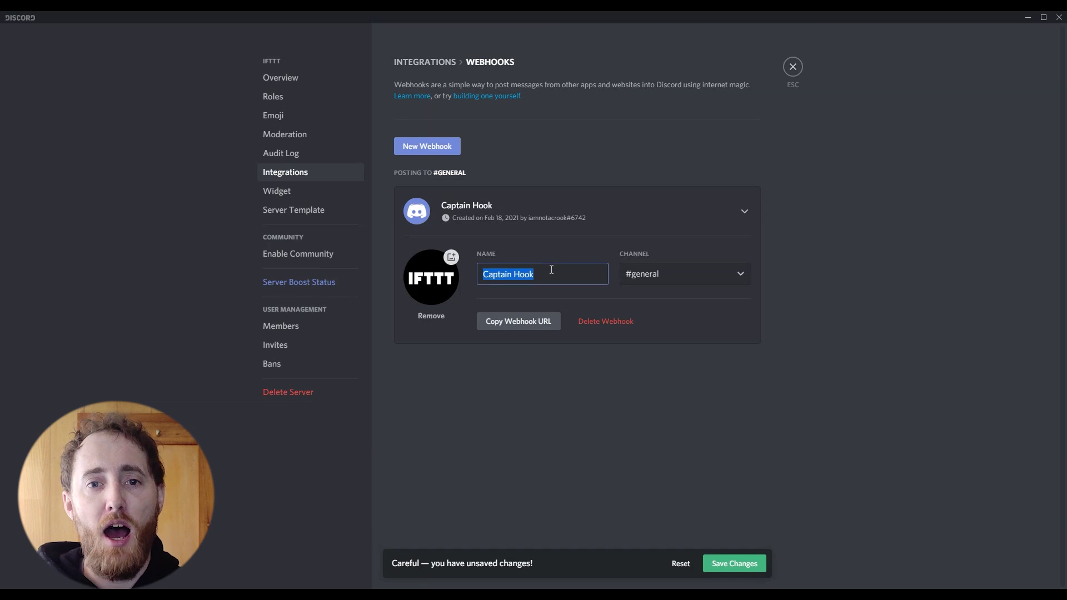
pyautogui.write('Biff ')
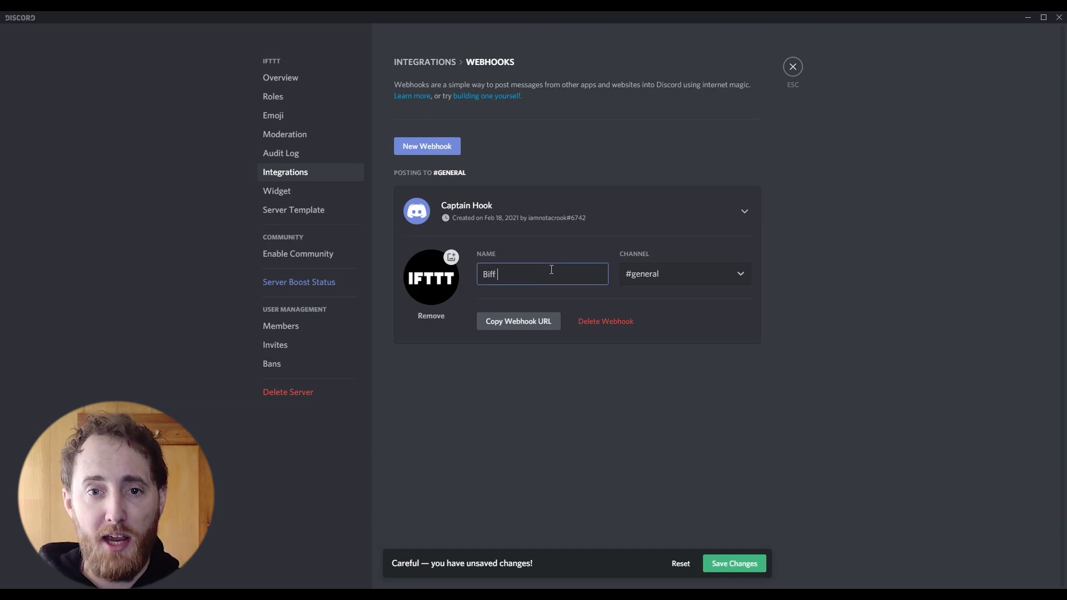
pyautogui.write('Mcl')
pyautogui.write('FTTT')
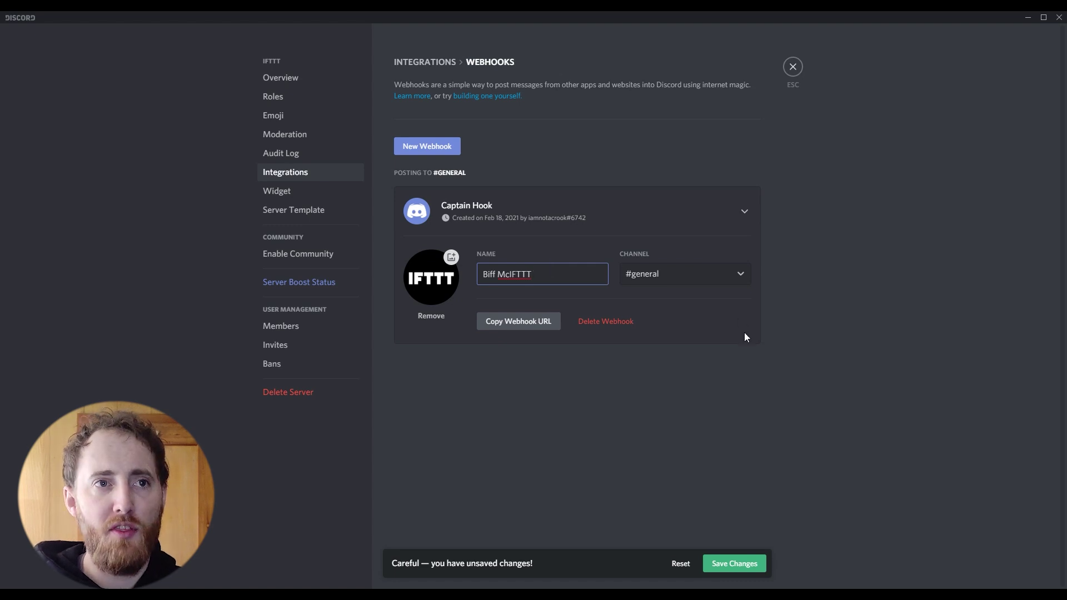
pyautogui.click(748, 564)
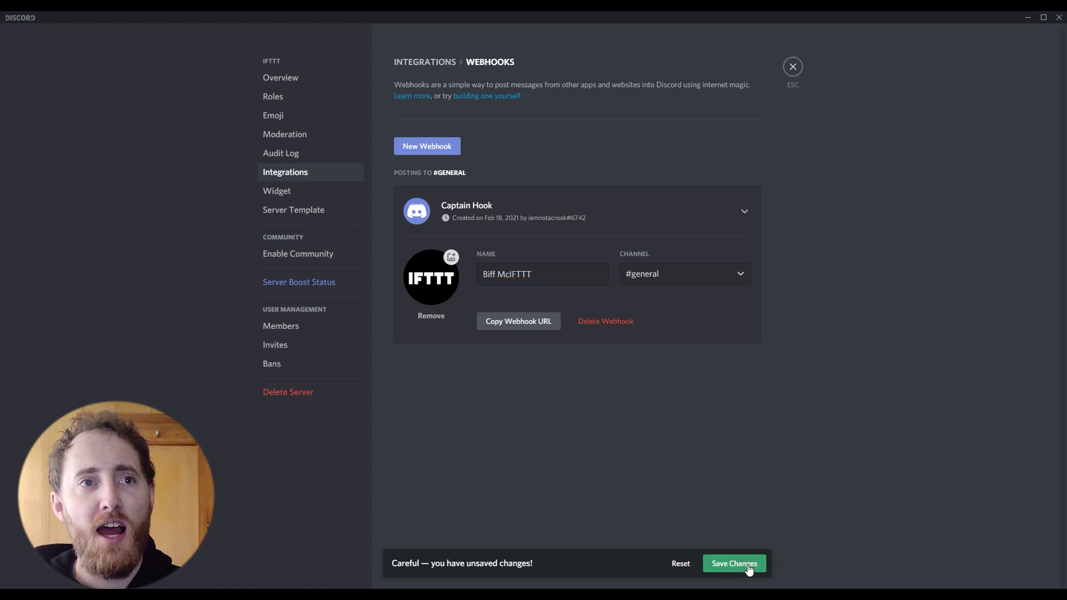
pyautogui.click(520, 329)
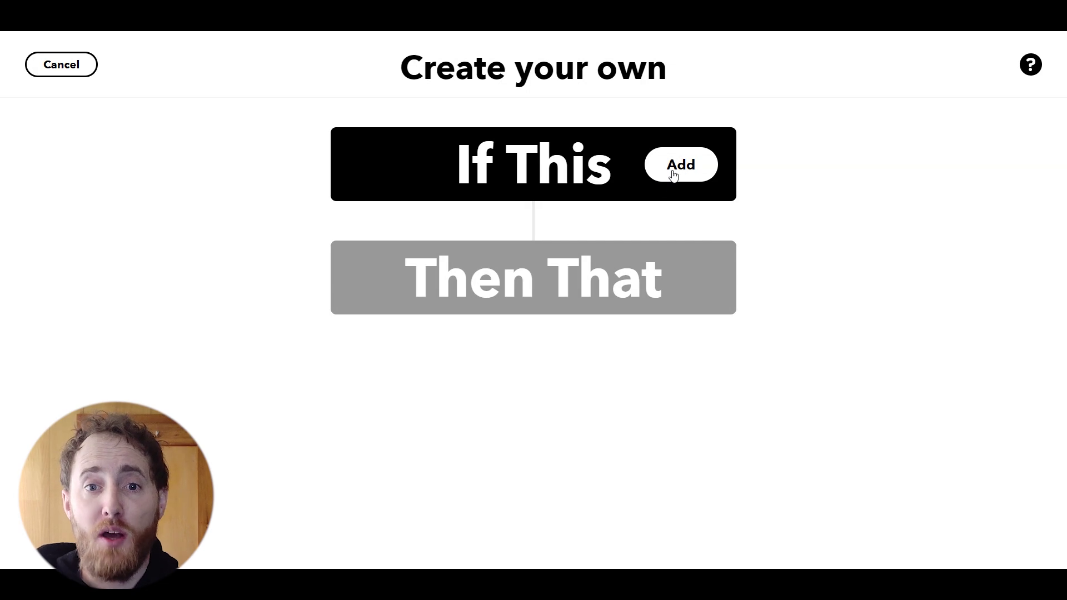
# - Choose Twitter's 'New tweet by a specific user' as the applet's If trigger
pyautogui.click(673, 175)
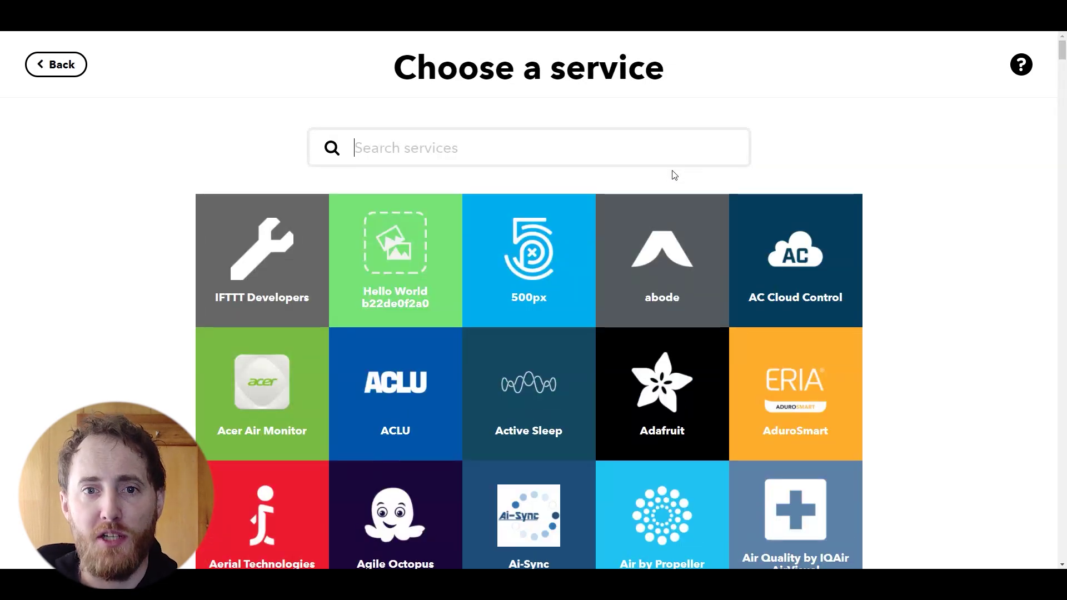
pyautogui.write('Twi')
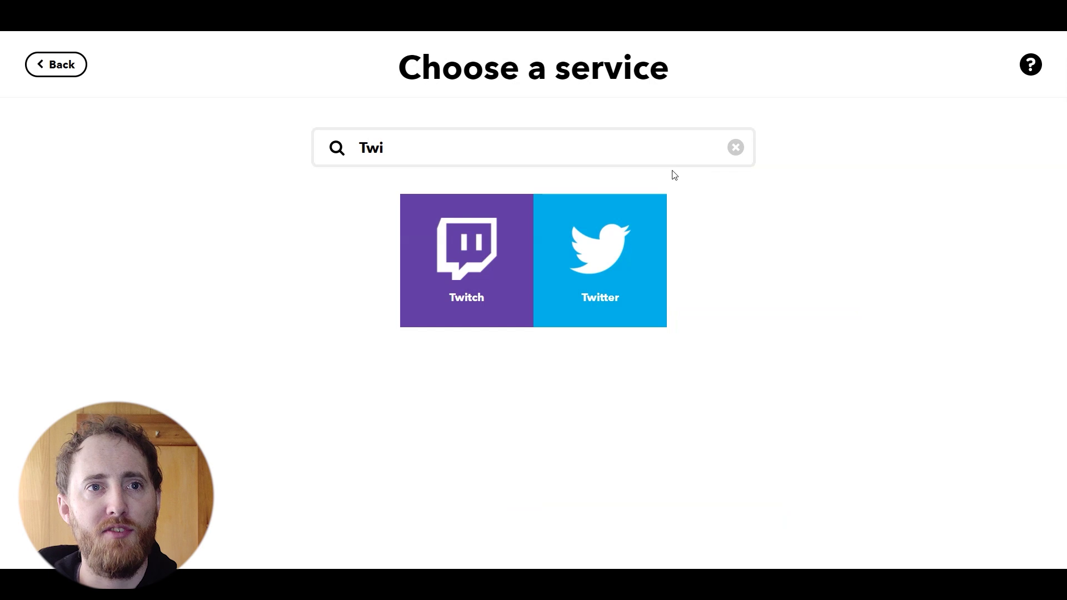
pyautogui.click(634, 299)
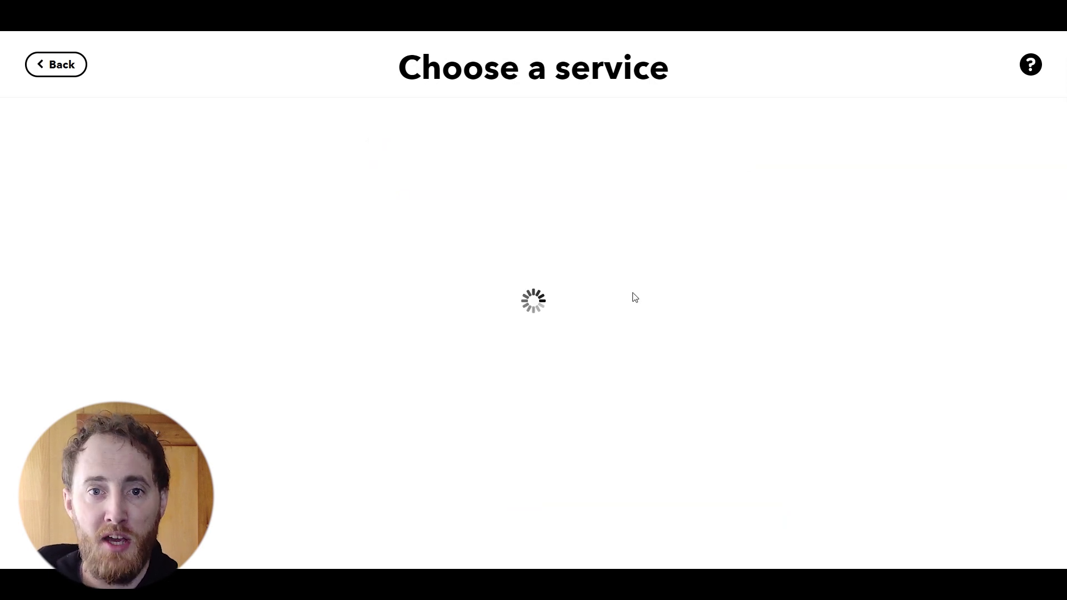
pyautogui.scroll(-4, 717, 295)
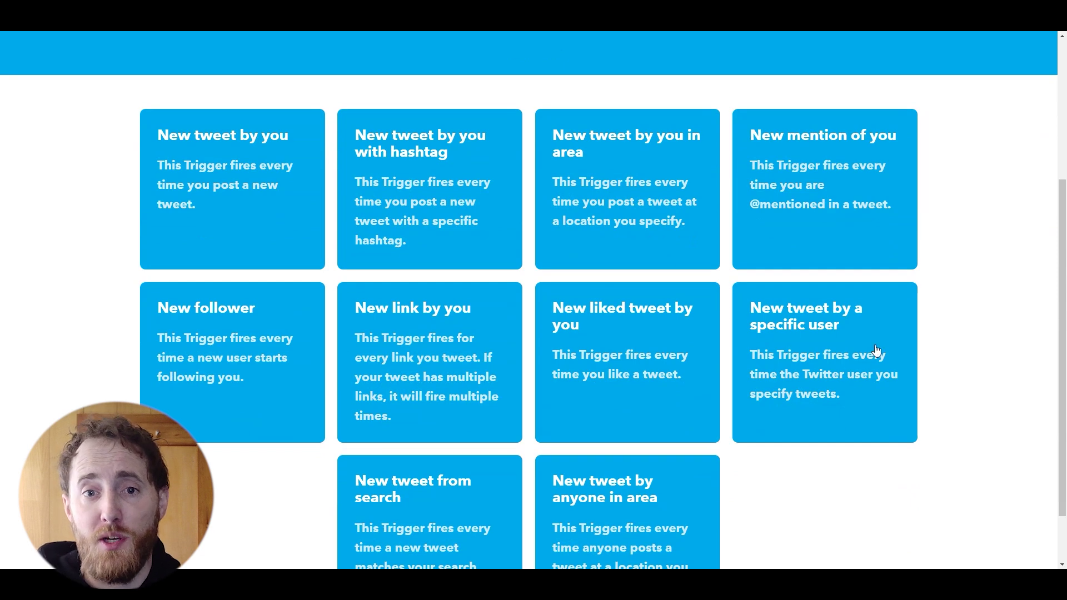
pyautogui.click(879, 348)
# - Enter the Twitter account's username to watch and create the trigger
pyautogui.click(611, 338)
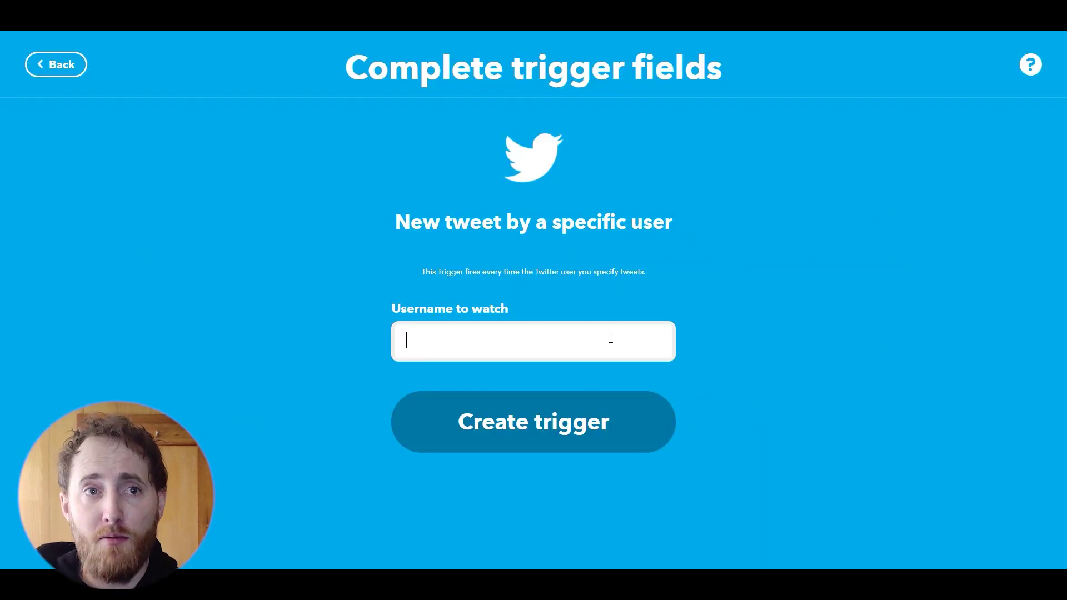
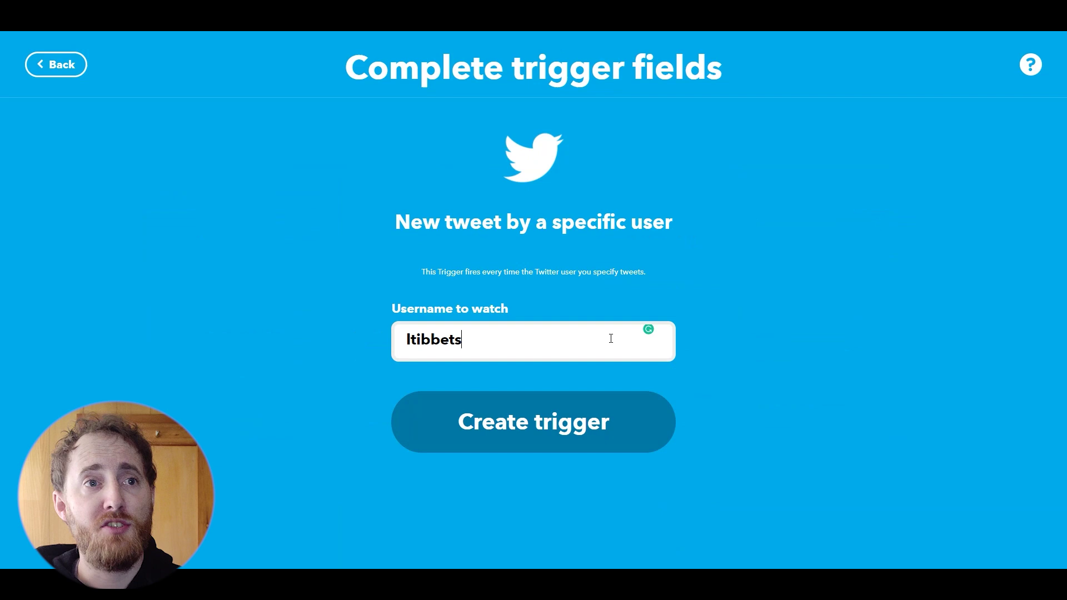
pyautogui.press('Return')
pyautogui.press('BackSpace')
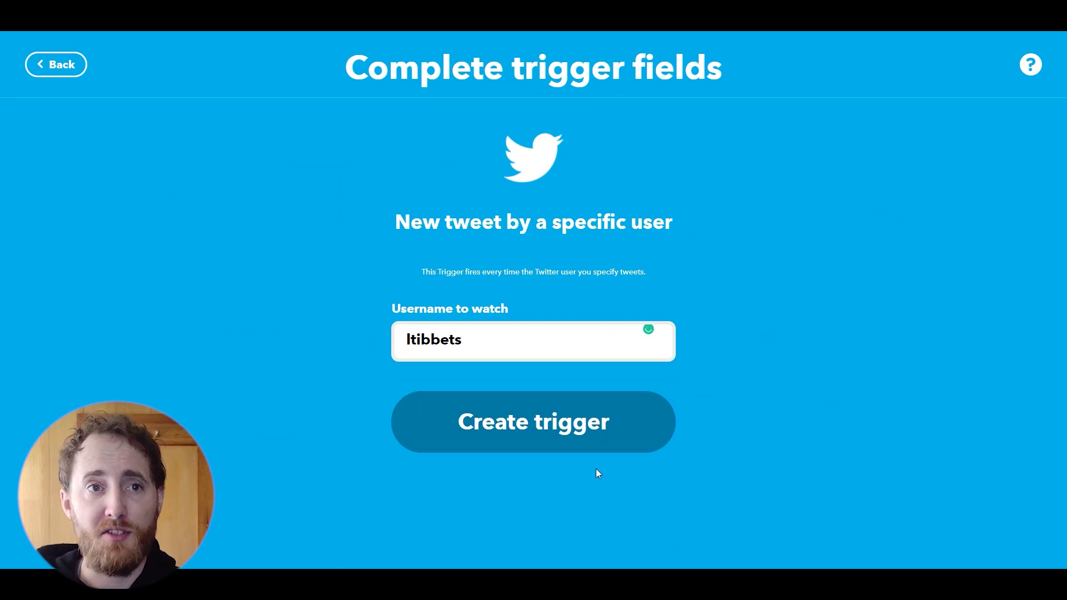
pyautogui.click(543, 427)
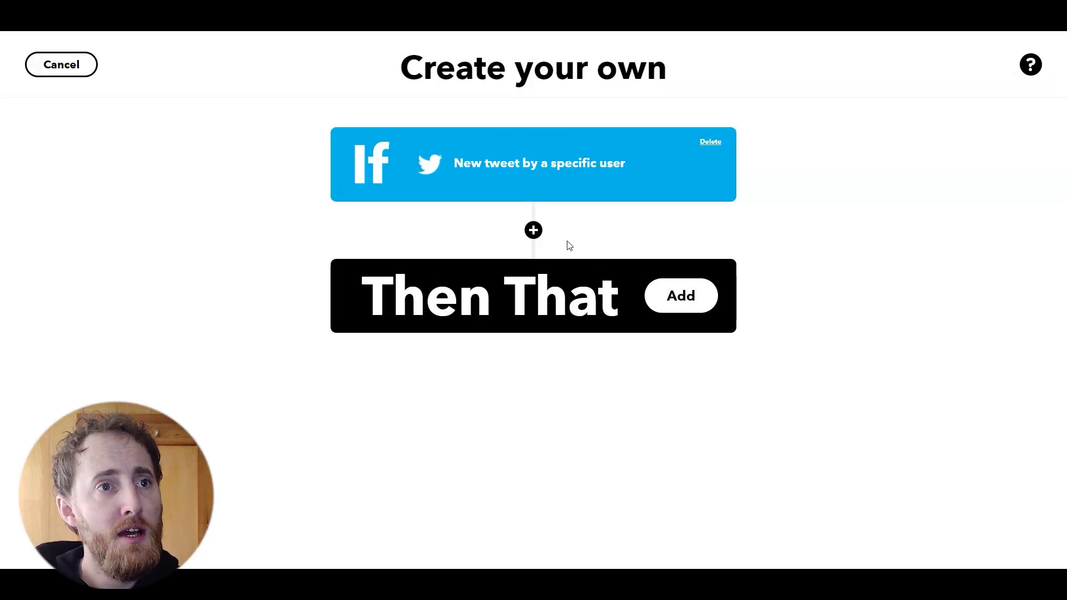
# - Choose the Webhooks service's 'Make a web request' as the applet's action
pyautogui.click(664, 297)
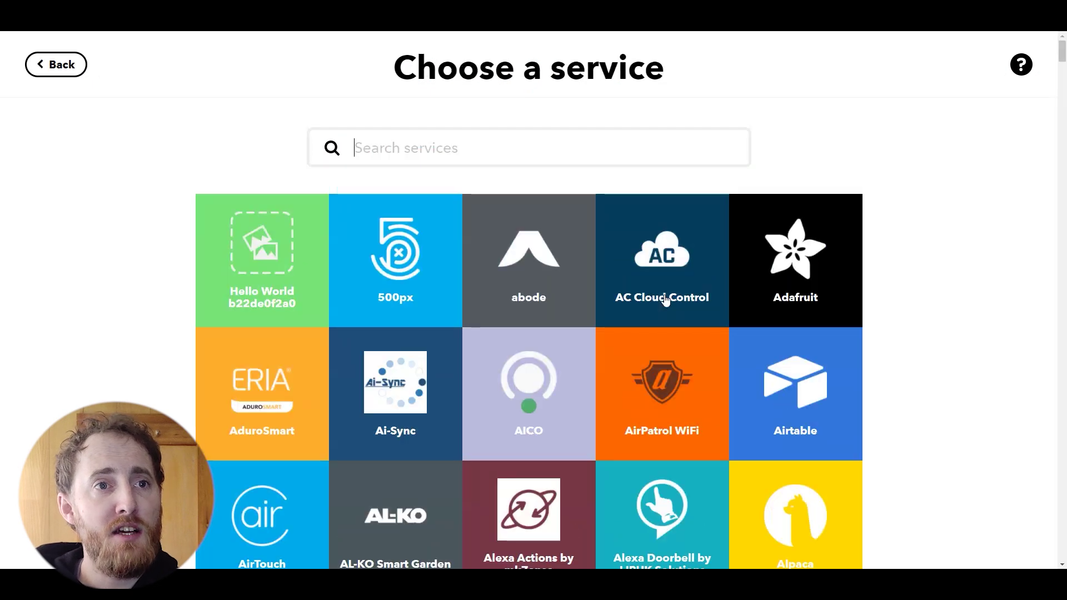
pyautogui.write('web')
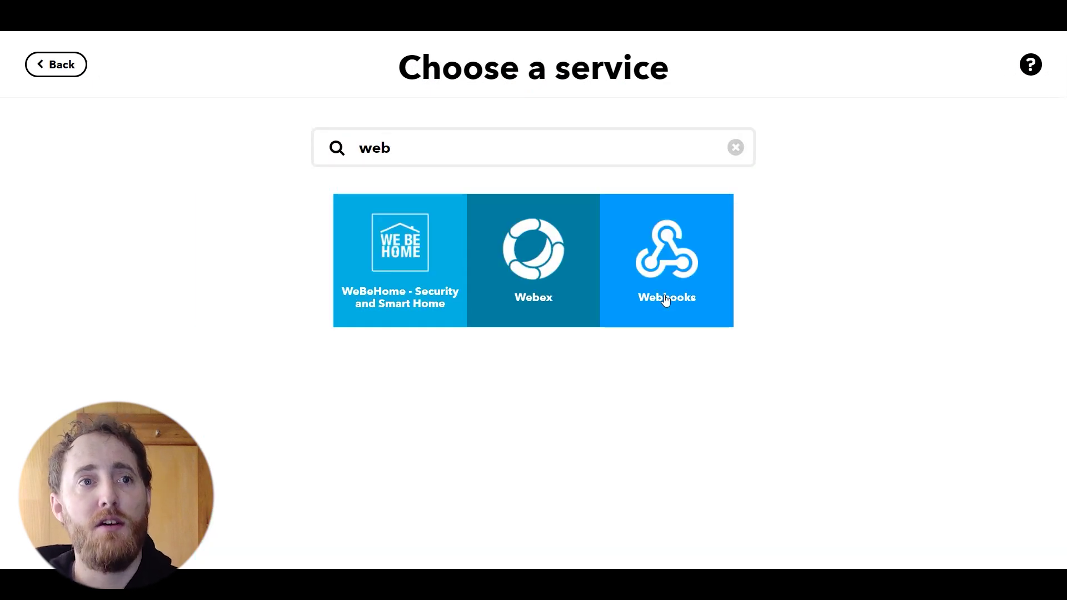
pyautogui.click(666, 299)
pyautogui.click(559, 389)
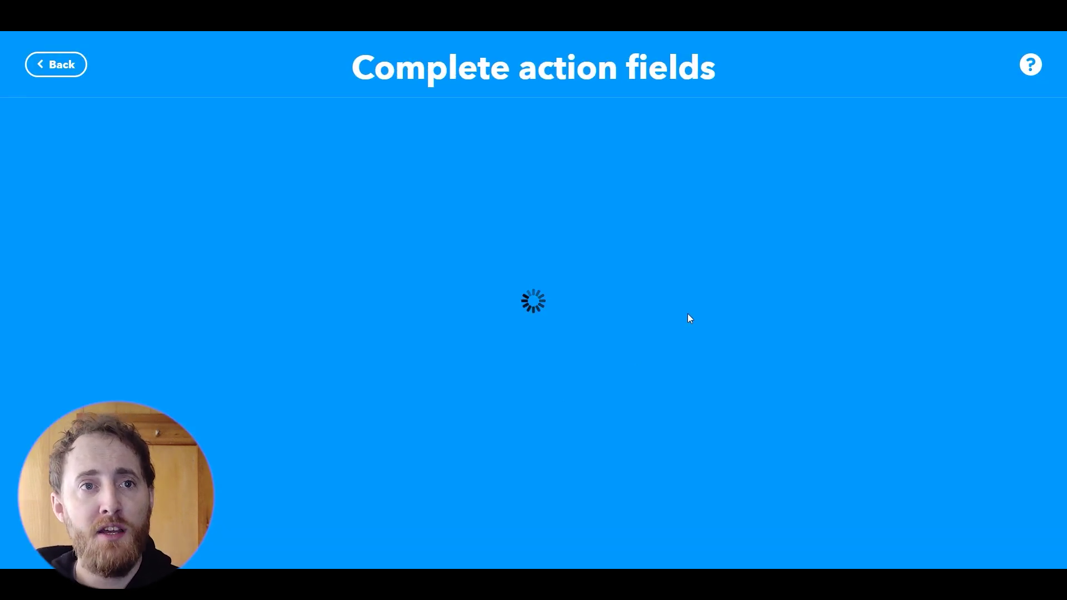
# - Paste the Discord webhook URL as the request URL, with method POST and content type application/json
pyautogui.click(563, 336)
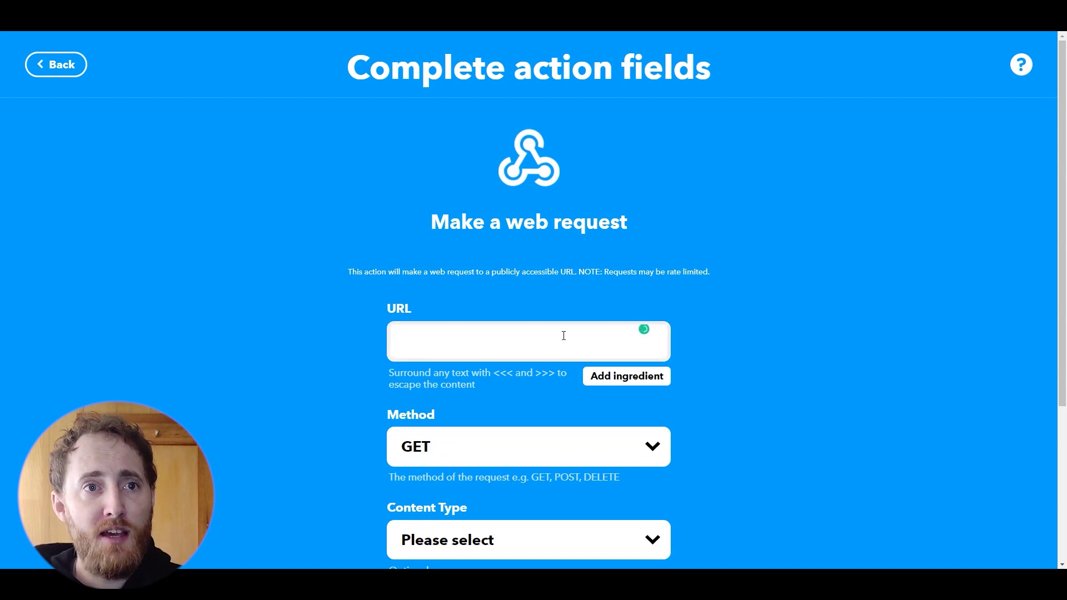
pyautogui.hotkey('ctrl', 'v')
pyautogui.scroll(-4, 786, 345)
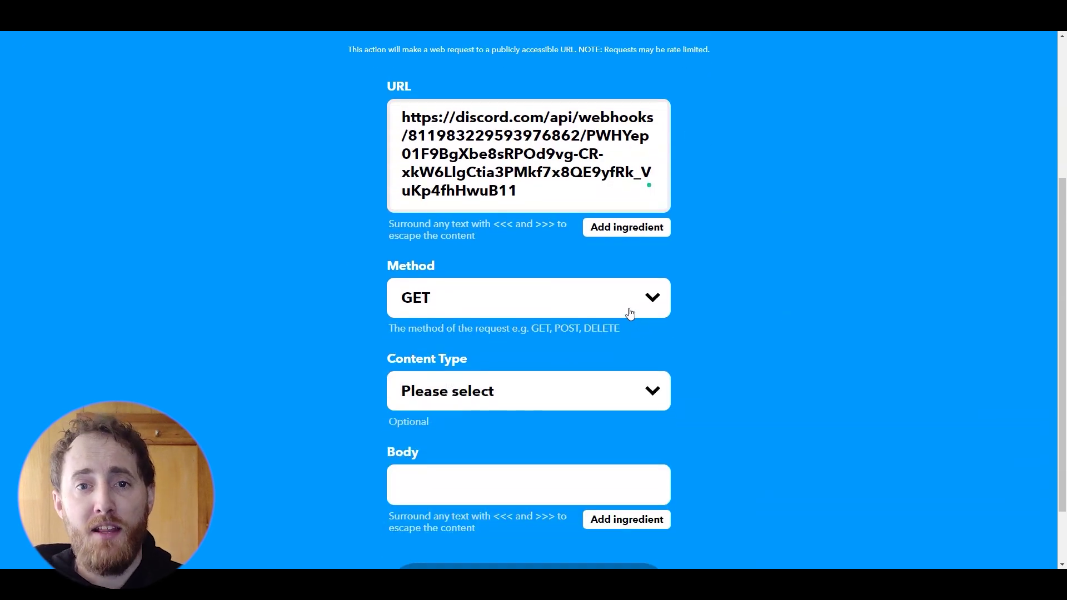
pyautogui.click(631, 314)
pyautogui.click(638, 352)
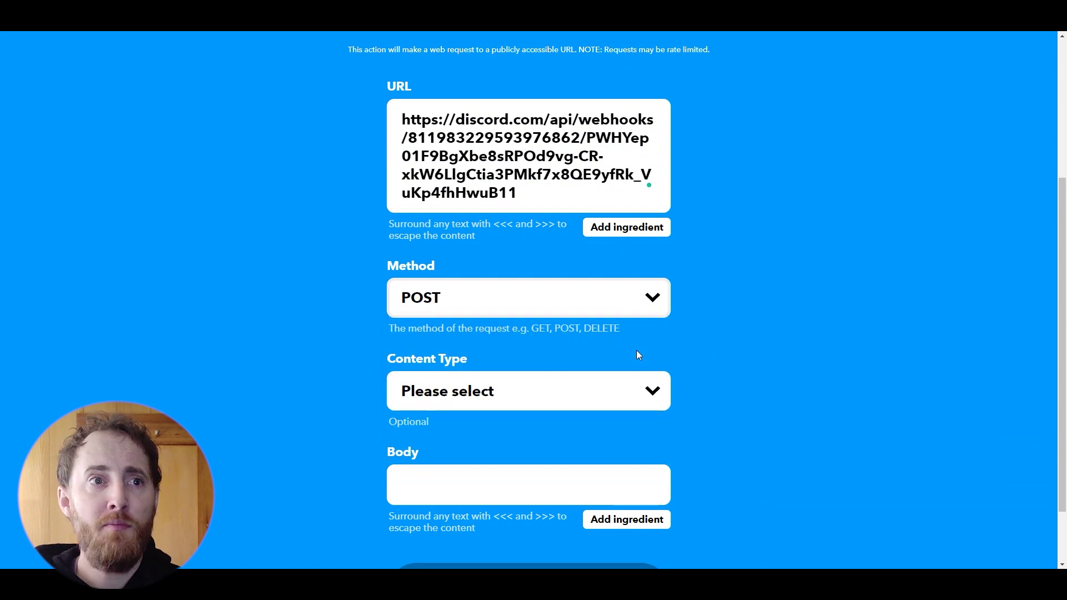
pyautogui.click(639, 391)
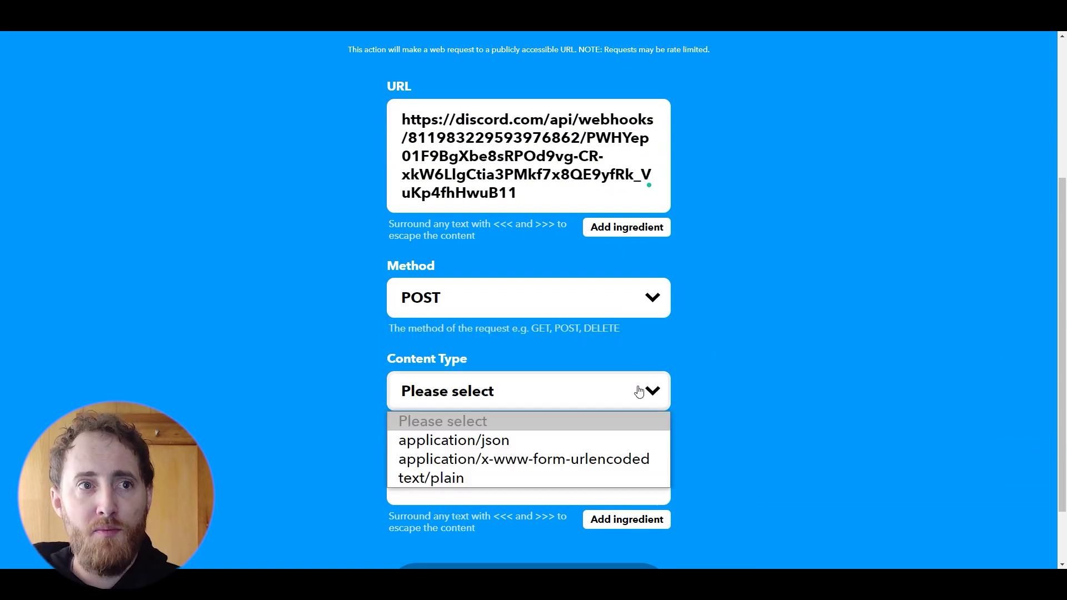
pyautogui.click(585, 443)
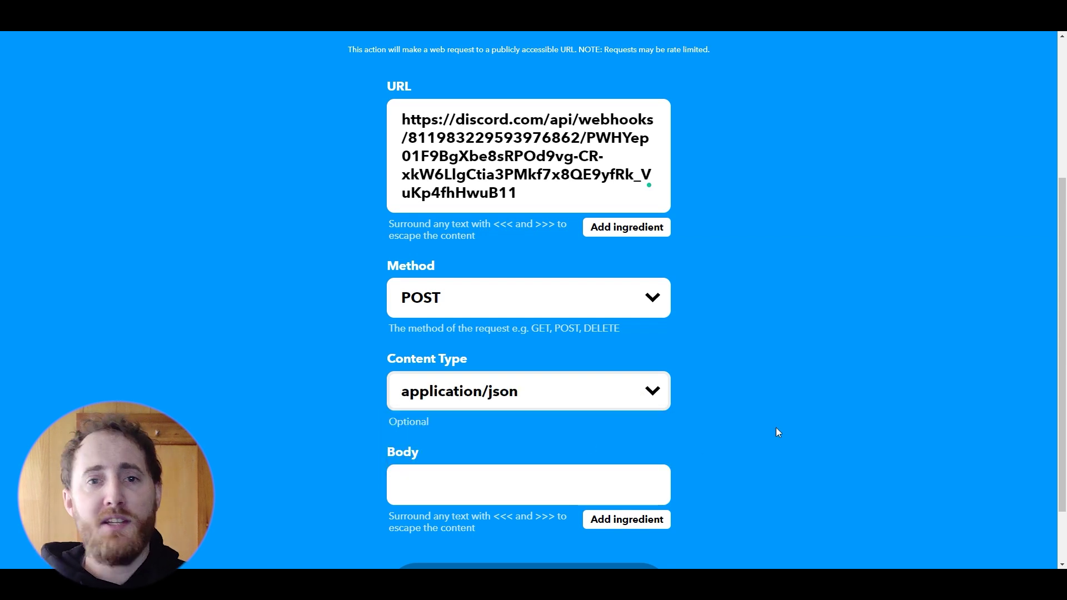
pyautogui.scroll(-2, 776, 430)
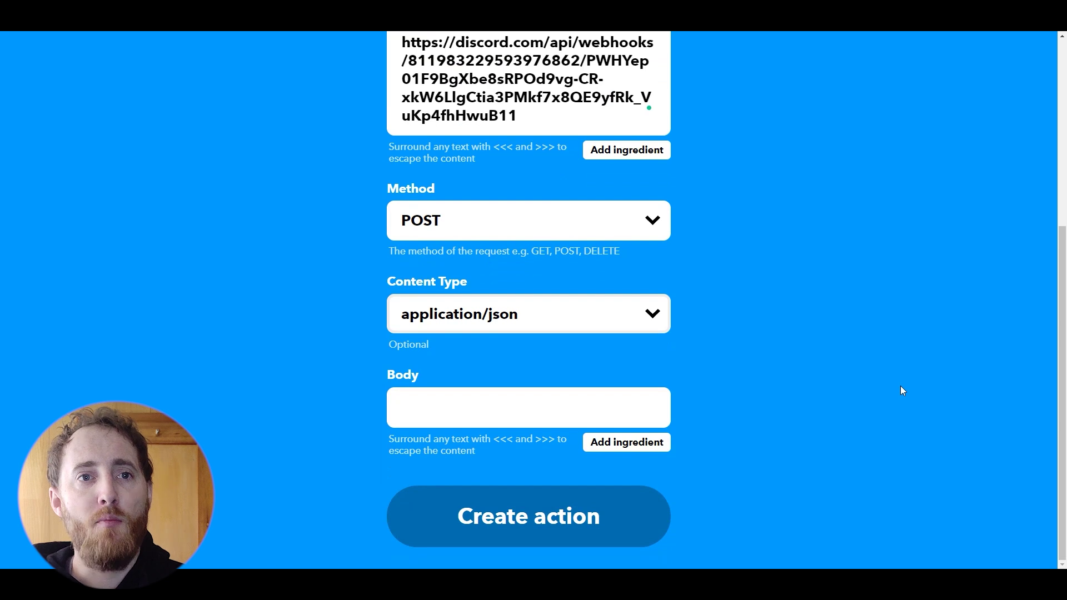
pyautogui.click(534, 418)
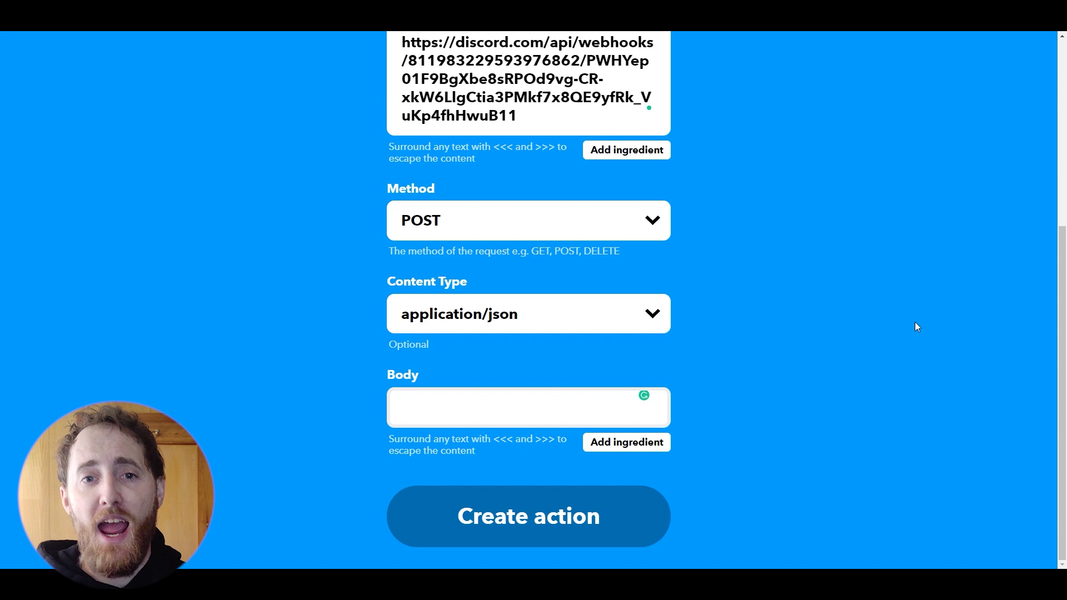
# - Write the request body as {"content": "{{Text}}"} using the tweet's Text ingredient
pyautogui.write('{}')
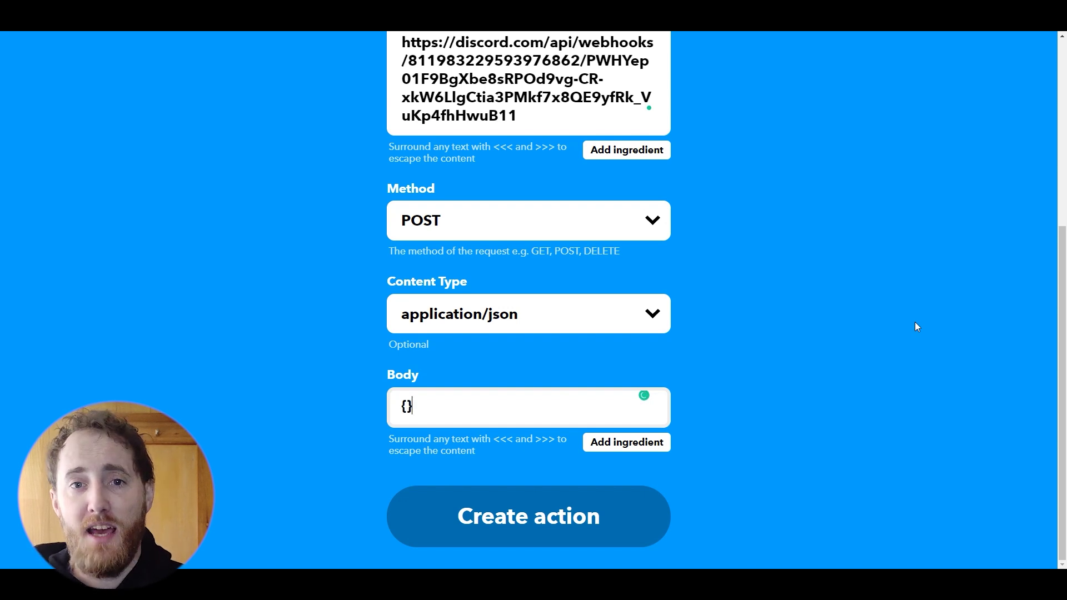
pyautogui.press('Return')
pyautogui.press('Return')
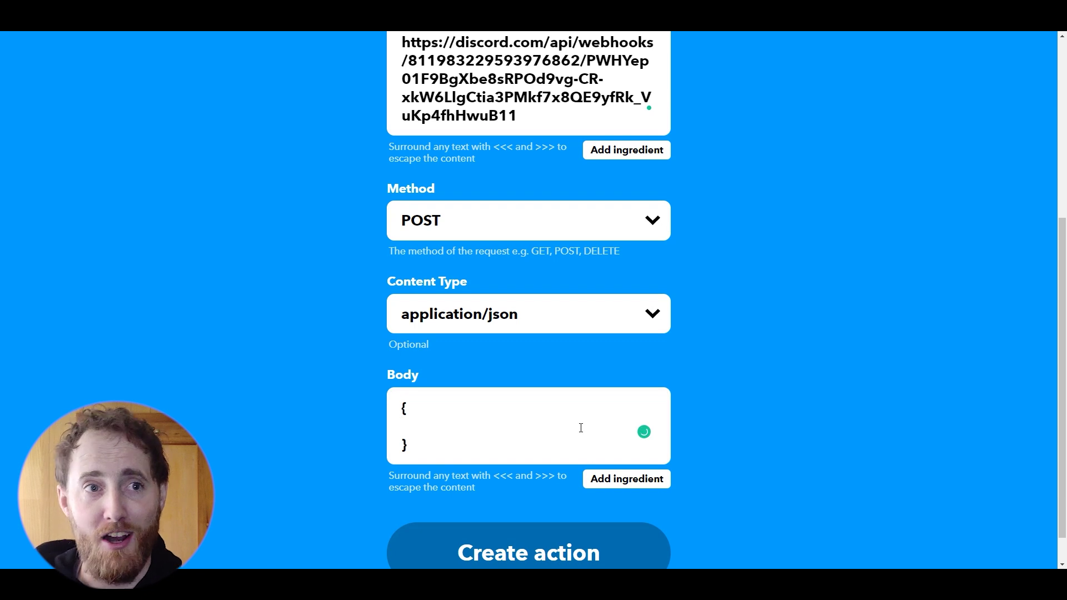
pyautogui.write('"')
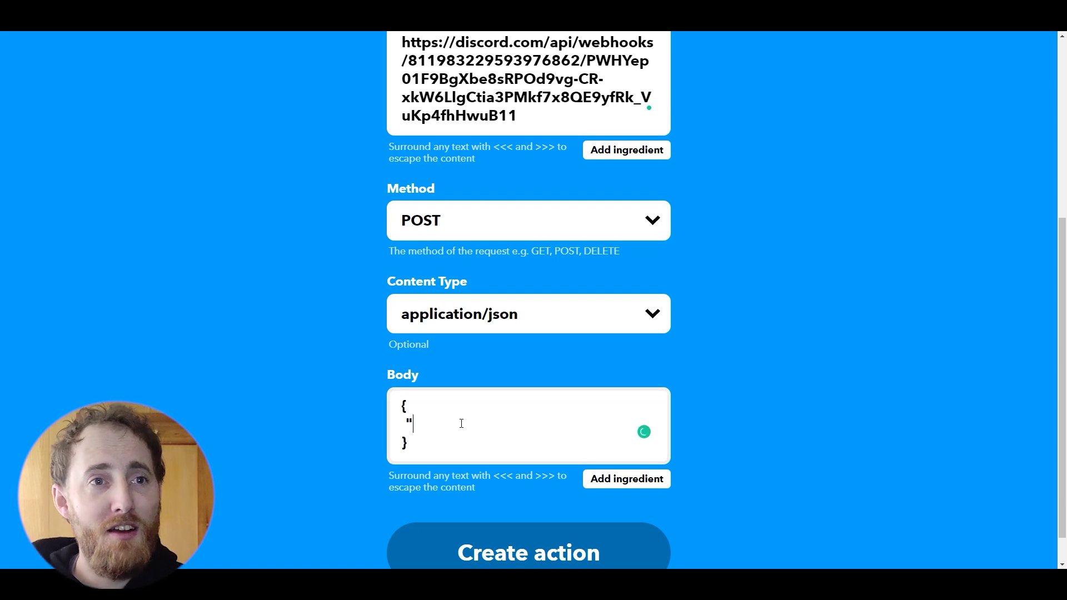
pyautogui.write('content":')
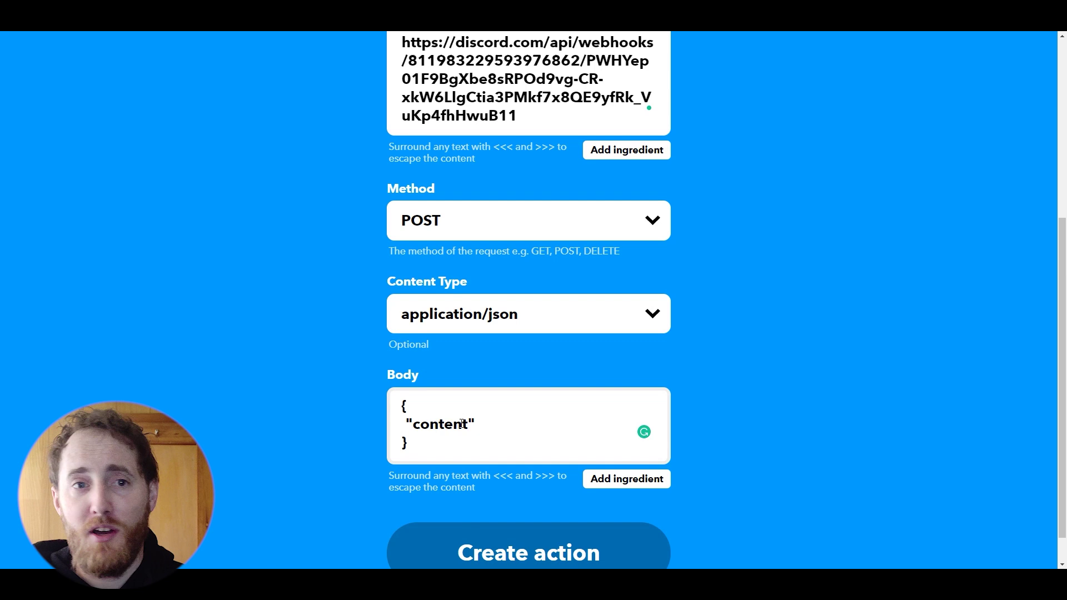
pyautogui.press('BackSpace')
pyautogui.write(': "')
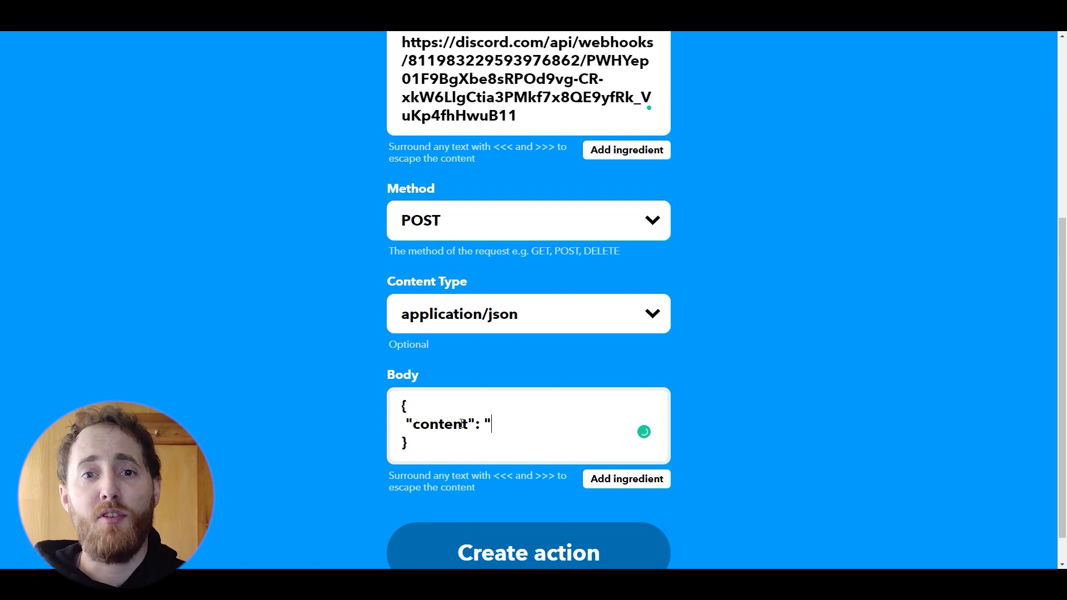
pyautogui.write('"')
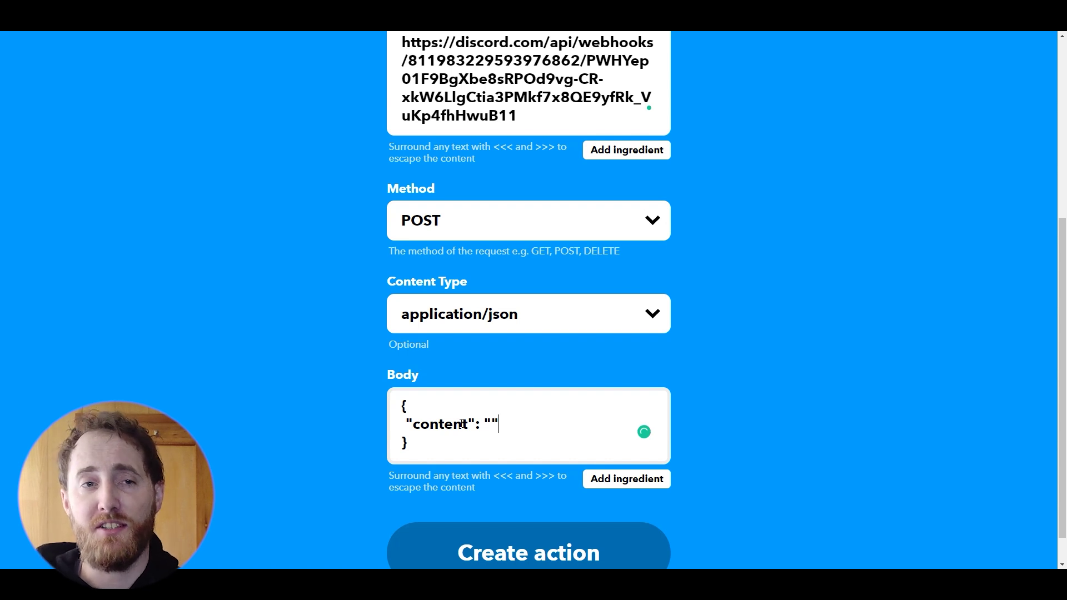
pyautogui.click(630, 485)
pyautogui.click(584, 514)
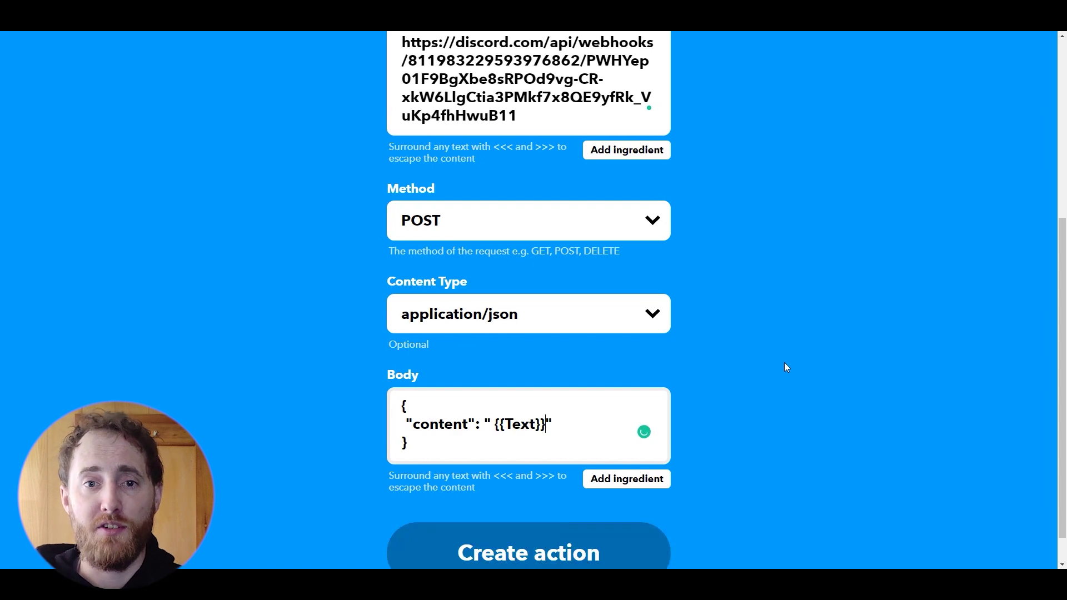
# - Create the web request action and finish the applet so it shows as Connected
pyautogui.scroll(-1, 785, 362)
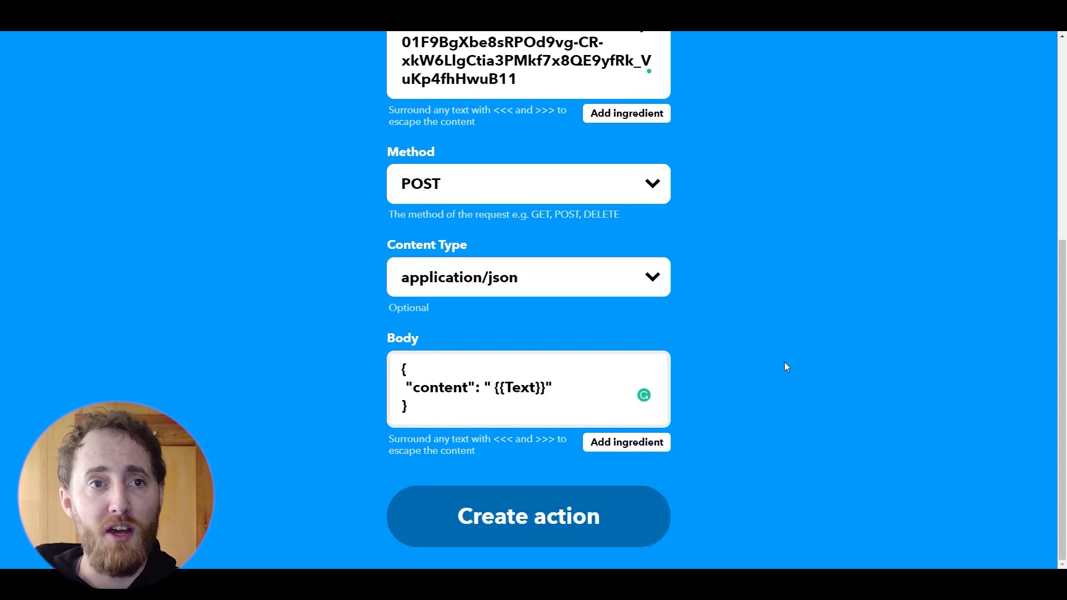
pyautogui.click(529, 523)
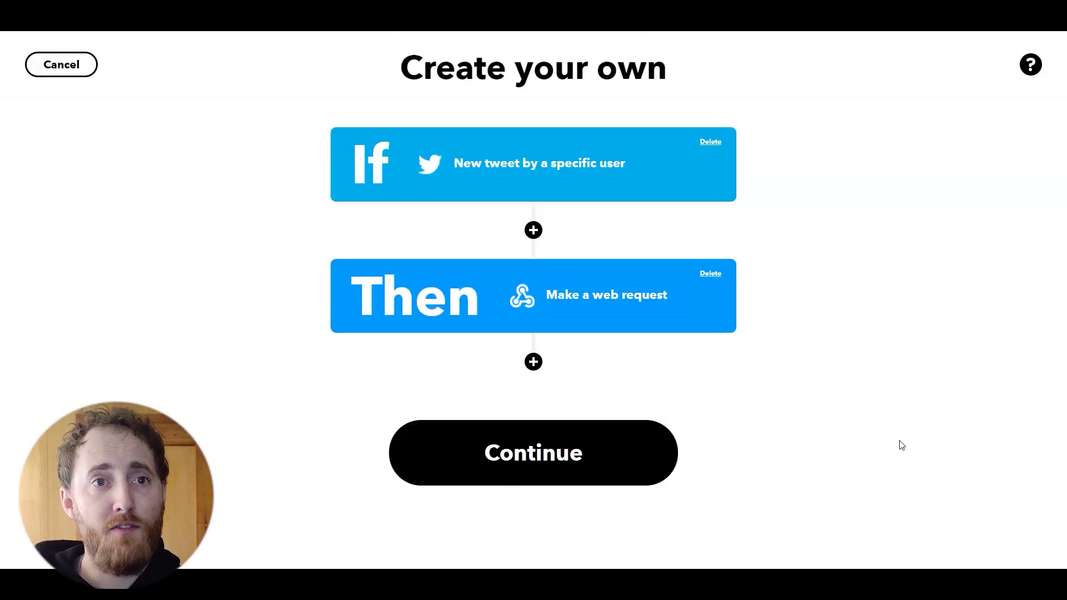
pyautogui.click(572, 468)
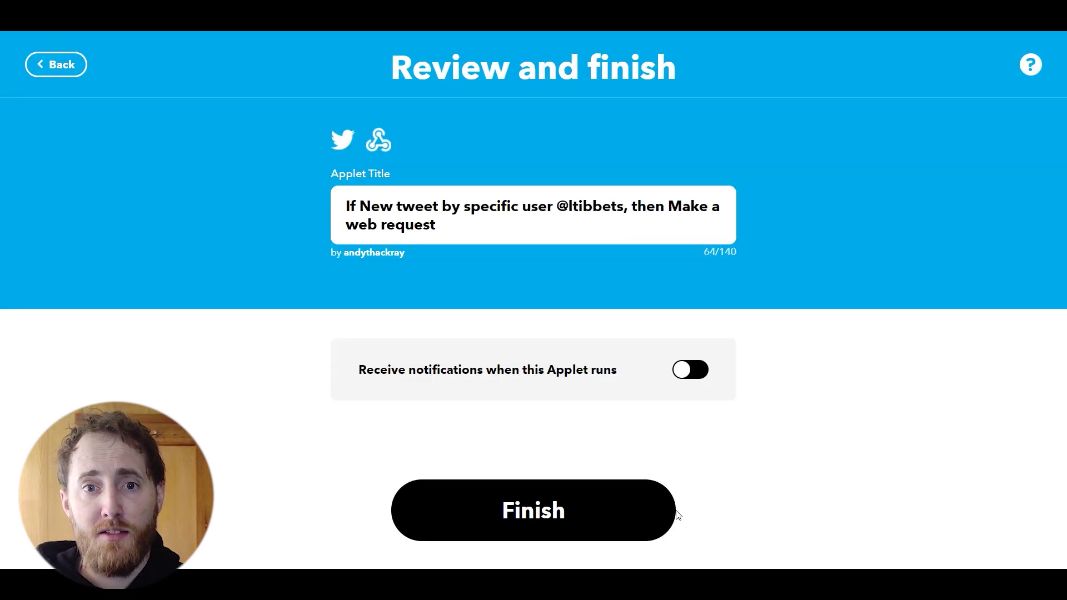
pyautogui.click(560, 523)
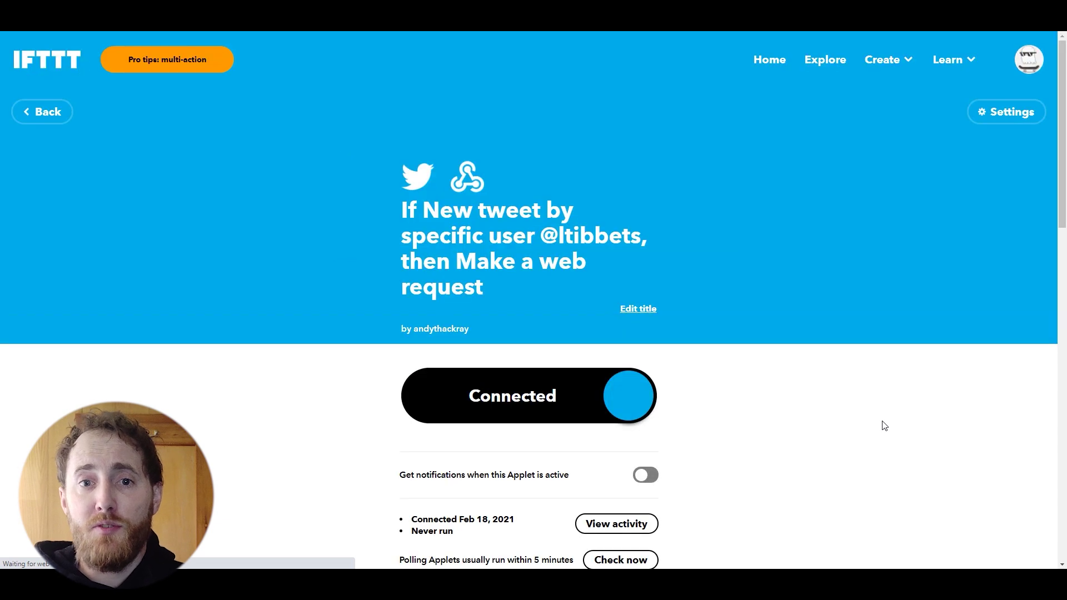